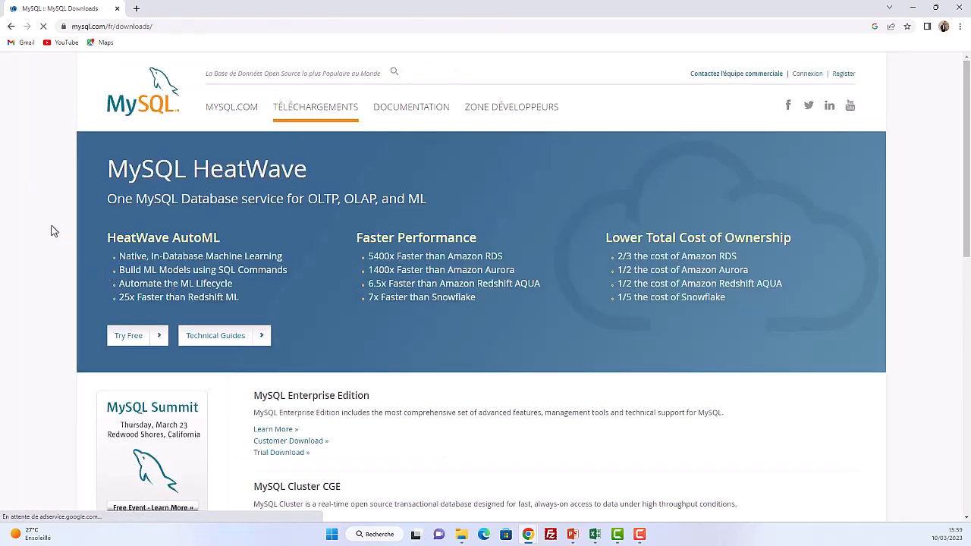
Step: Open the MySQL Community (GPL) Downloads page from the MySQL downloads page
{"action": "scroll", "coordinate": [51, 226], "scroll_direction": "down", "scroll_amount": 4}
{"action": "scroll", "coordinate": [51, 226], "scroll_direction": "up", "scroll_amount": 4}
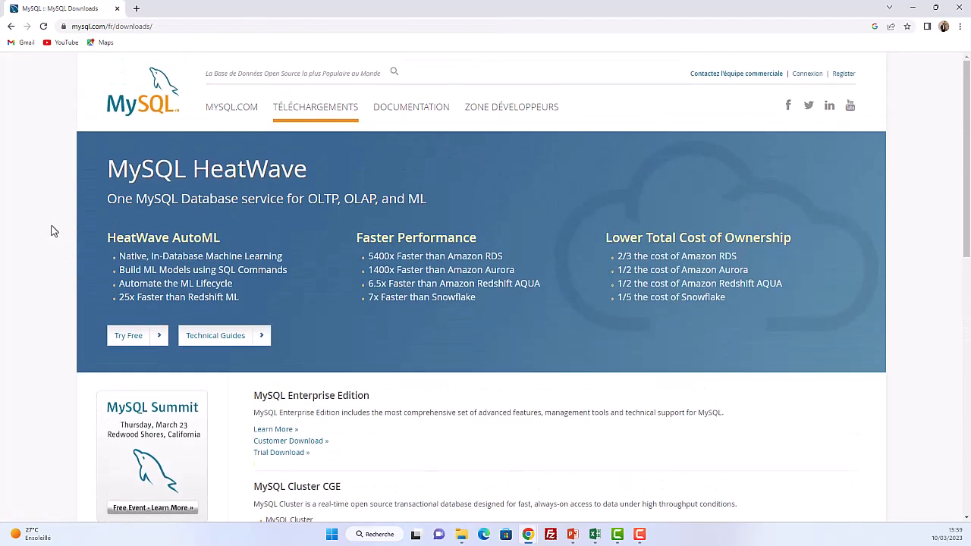
{"action": "scroll", "coordinate": [52, 231], "scroll_direction": "down", "scroll_amount": 5}
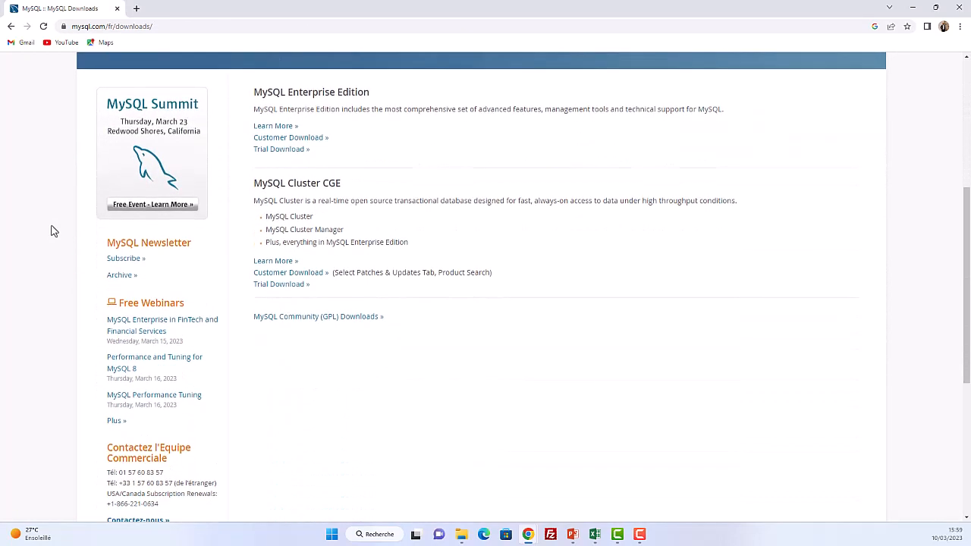
{"action": "left_click", "coordinate": [295, 322]}
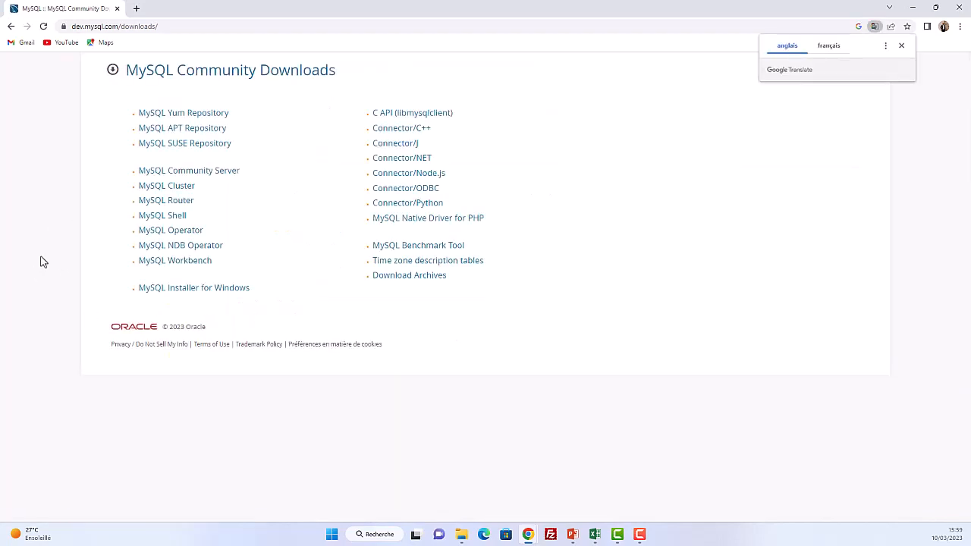
Step: Download the 437.3M MySQL Installer 8.0.32 MSI for Microsoft Windows
{"action": "left_click", "coordinate": [191, 296]}
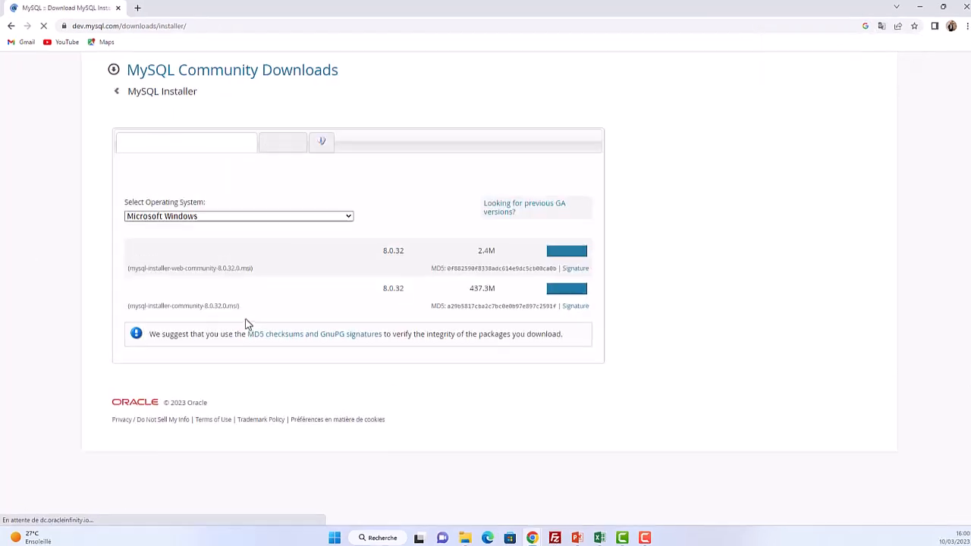
{"action": "left_click", "coordinate": [353, 272]}
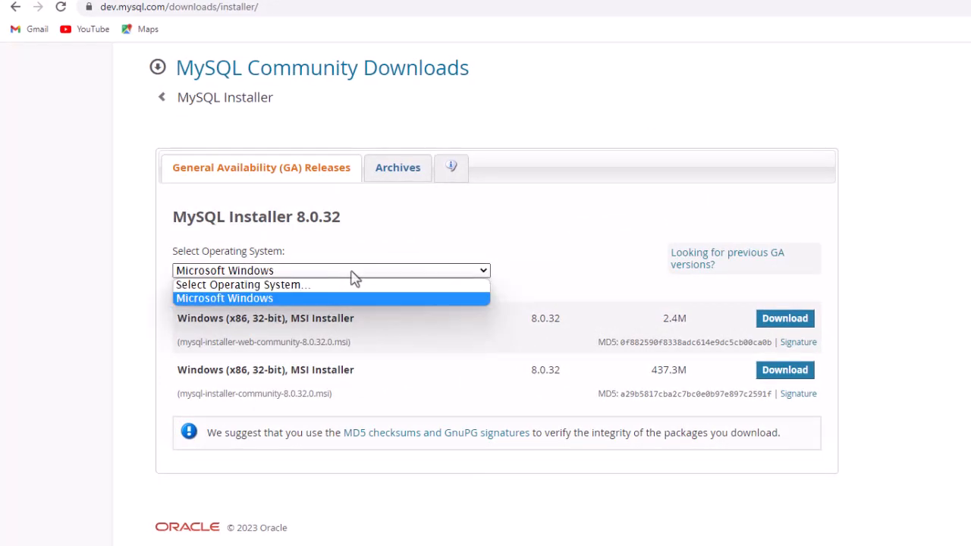
{"action": "left_click", "coordinate": [354, 271]}
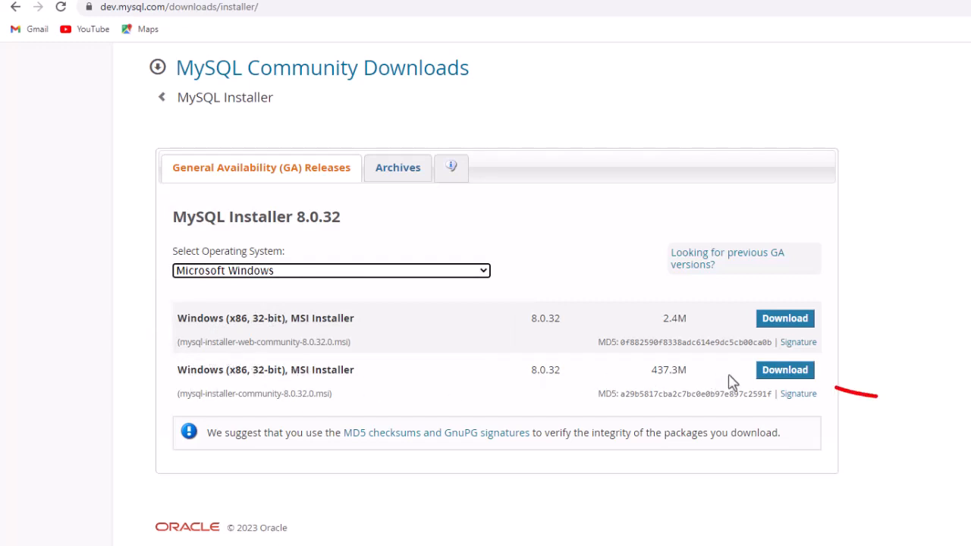
{"action": "left_click", "coordinate": [785, 376]}
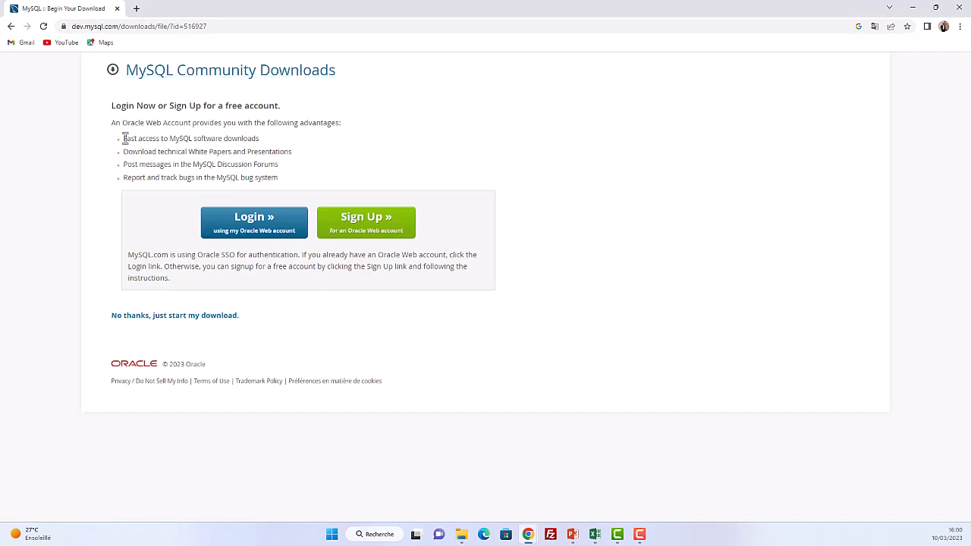
Step: Skip the Oracle account login and just start the download
{"action": "left_click_drag", "start_coordinate": [123, 138], "coordinate": [303, 184]}
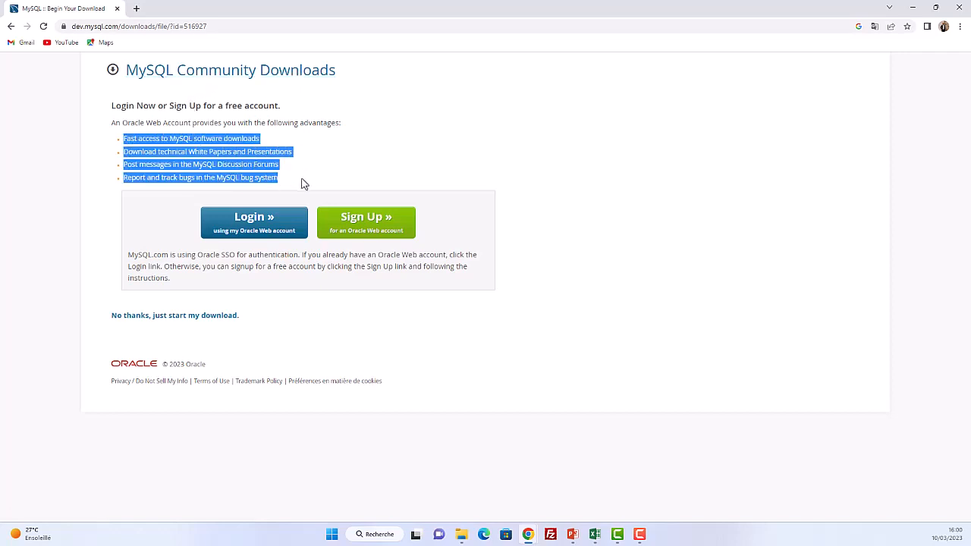
{"action": "left_click", "coordinate": [443, 160]}
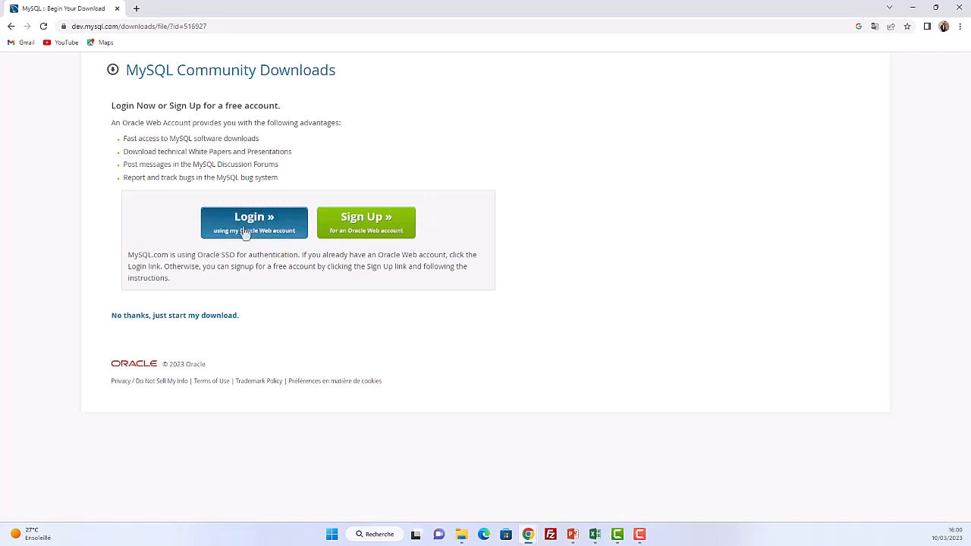
{"action": "left_click", "coordinate": [164, 320]}
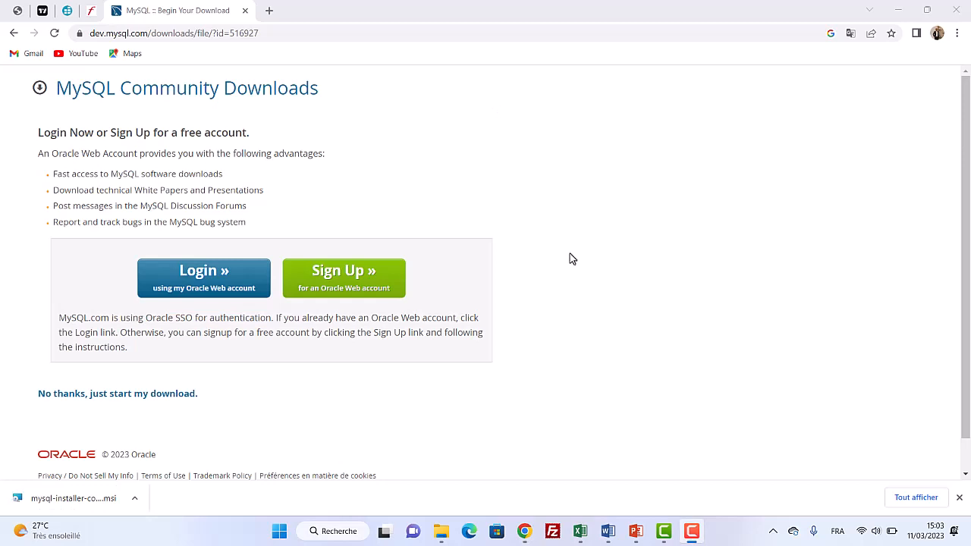
Step: Show the downloaded installer in its folder and launch it
{"action": "left_click", "coordinate": [135, 504]}
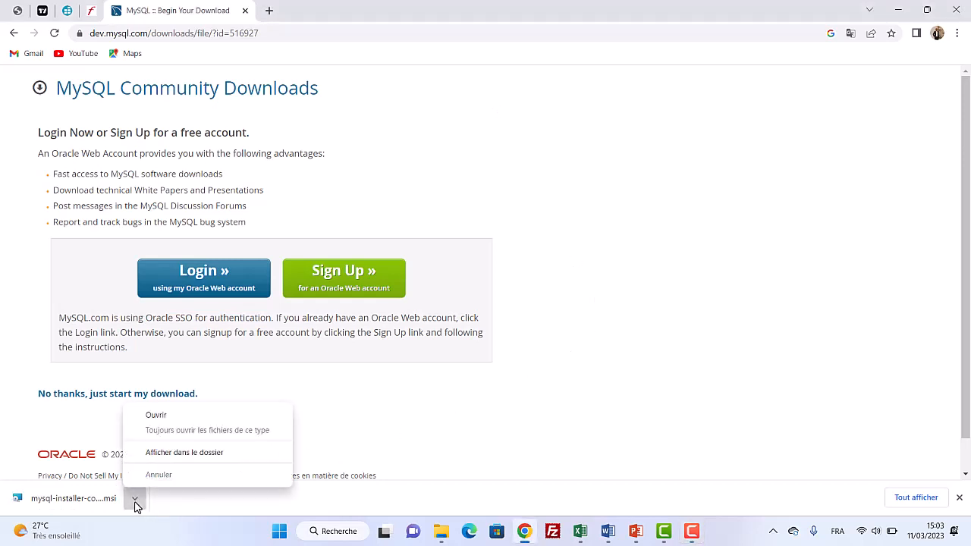
{"action": "left_click", "coordinate": [178, 458]}
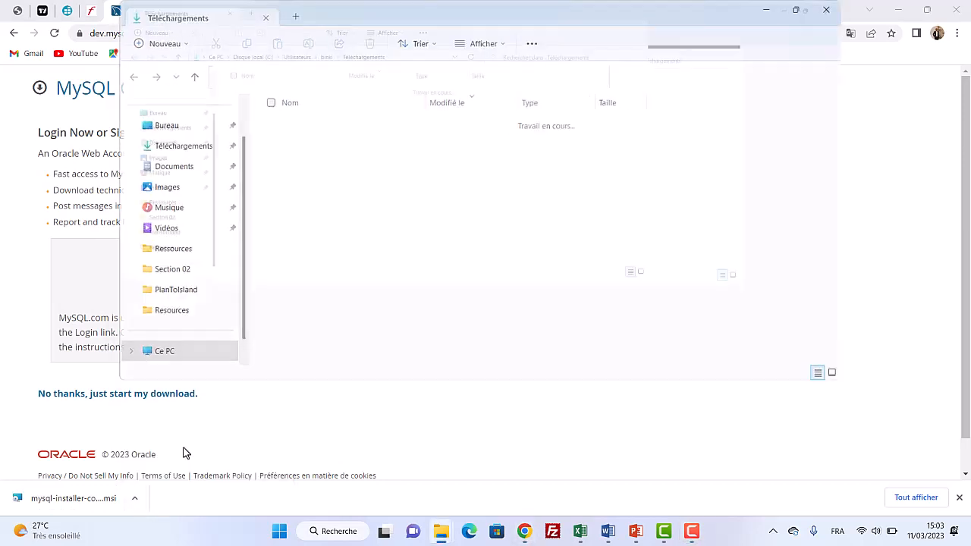
{"action": "double_click", "coordinate": [222, 142]}
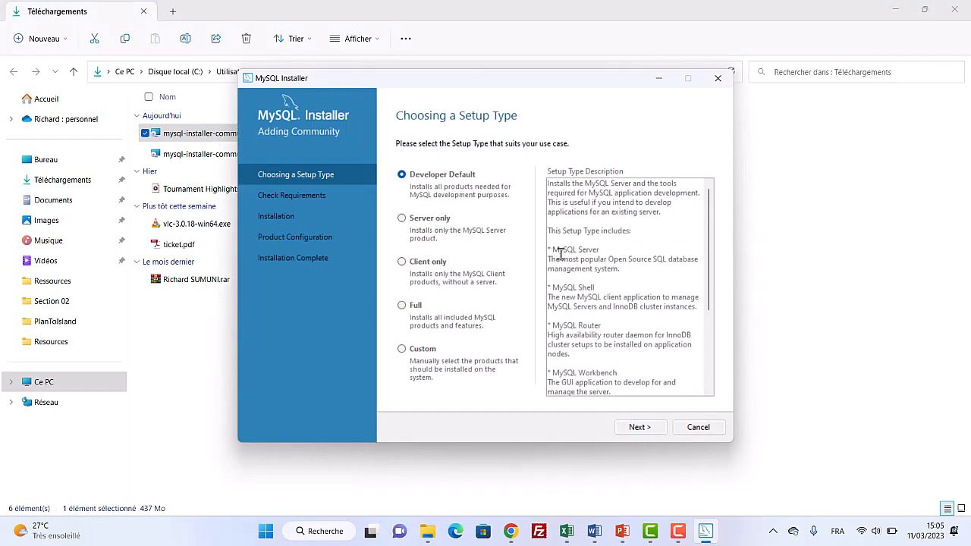
Step: Choose the Server only setup type in the installer and continue
{"action": "scroll", "coordinate": [610, 332], "scroll_direction": "down", "scroll_amount": 2}
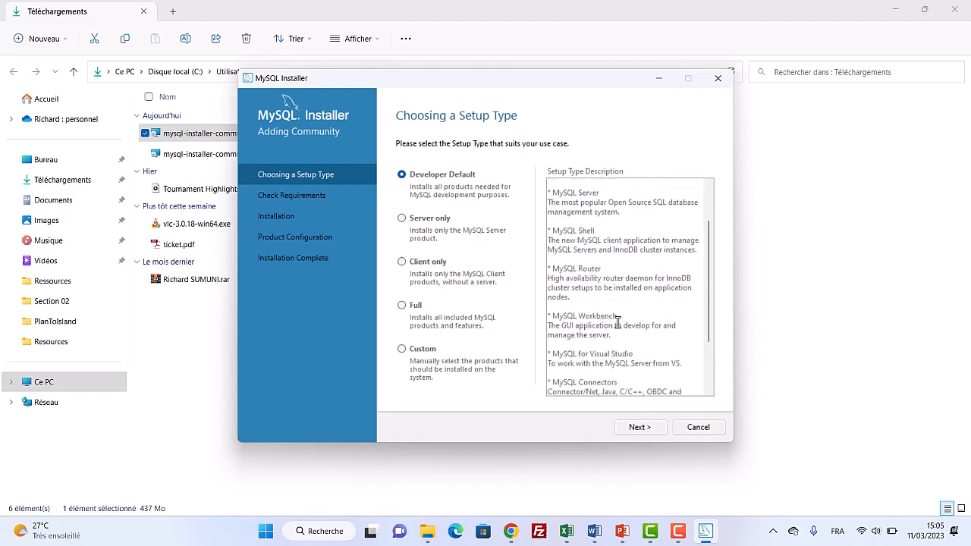
{"action": "scroll", "coordinate": [618, 323], "scroll_direction": "down", "scroll_amount": 1}
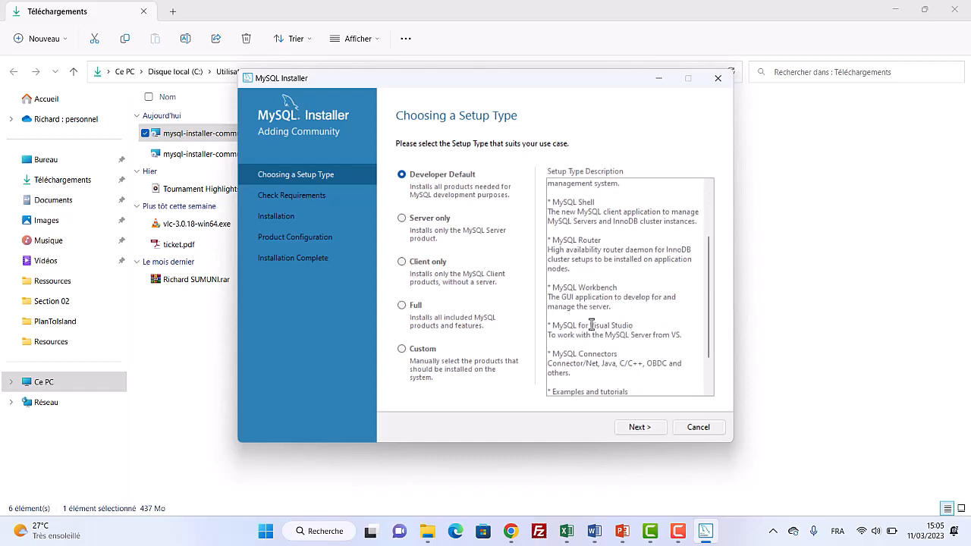
{"action": "scroll", "coordinate": [591, 325], "scroll_direction": "down", "scroll_amount": 1}
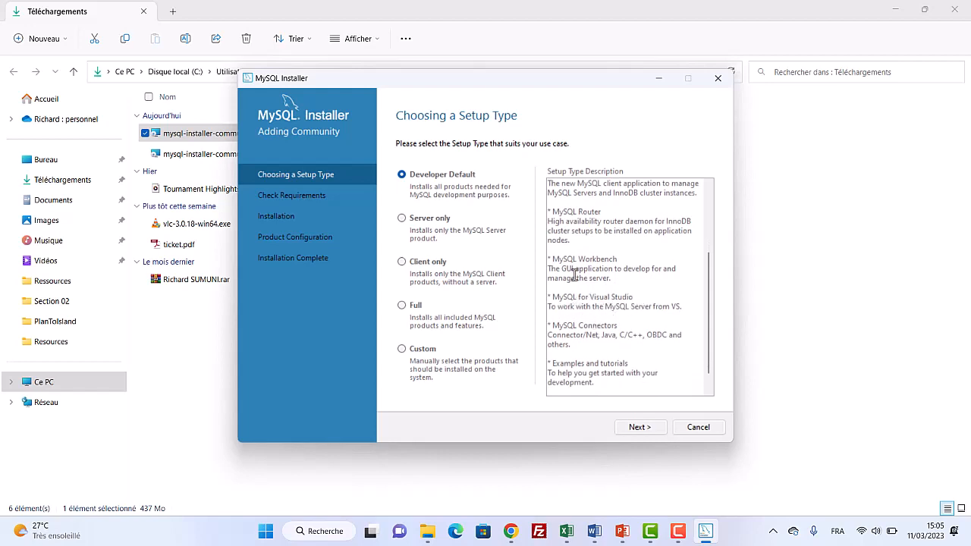
{"action": "scroll", "coordinate": [578, 332], "scroll_direction": "down", "scroll_amount": 2}
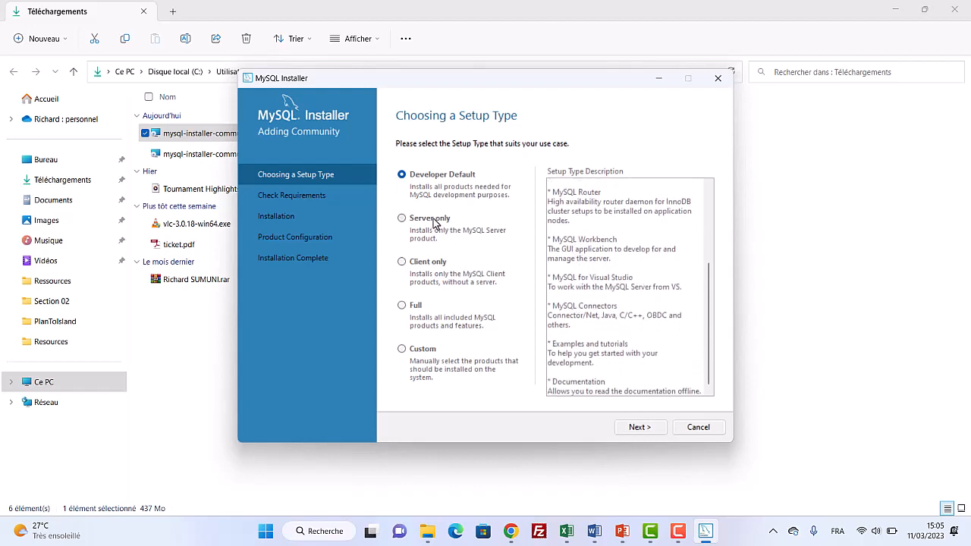
{"action": "left_click", "coordinate": [431, 219]}
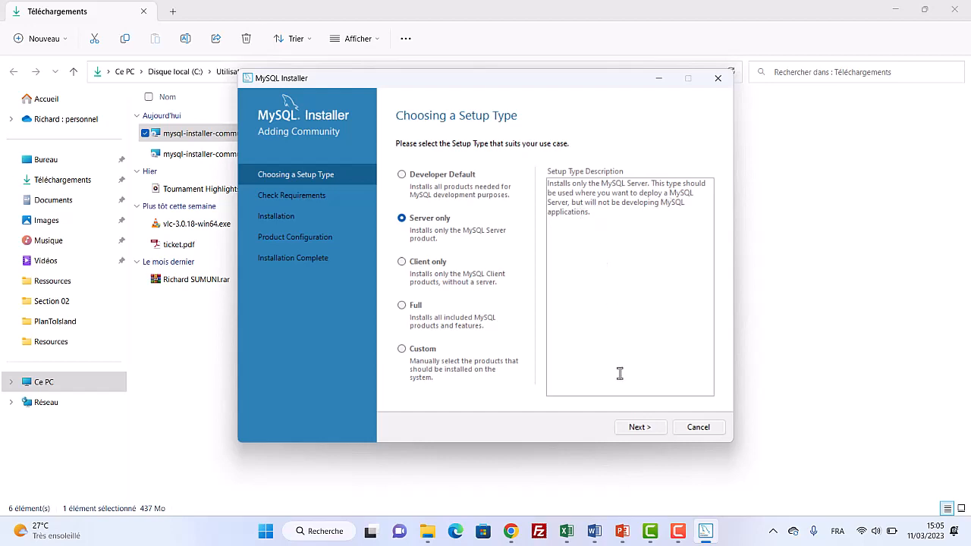
{"action": "left_click", "coordinate": [639, 427]}
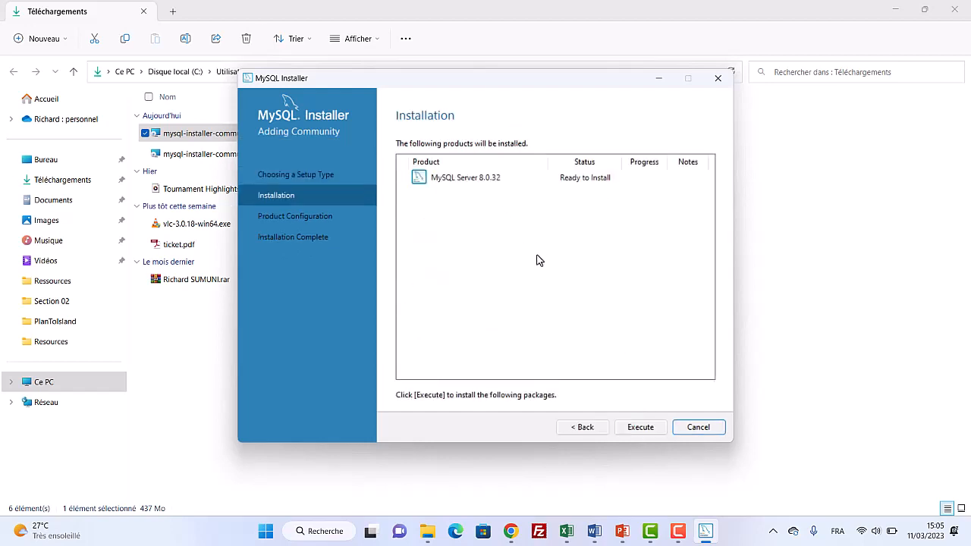
Step: Execute the MySQL Server 8.0.32 installation and continue to its product configuration
{"action": "left_click", "coordinate": [641, 427]}
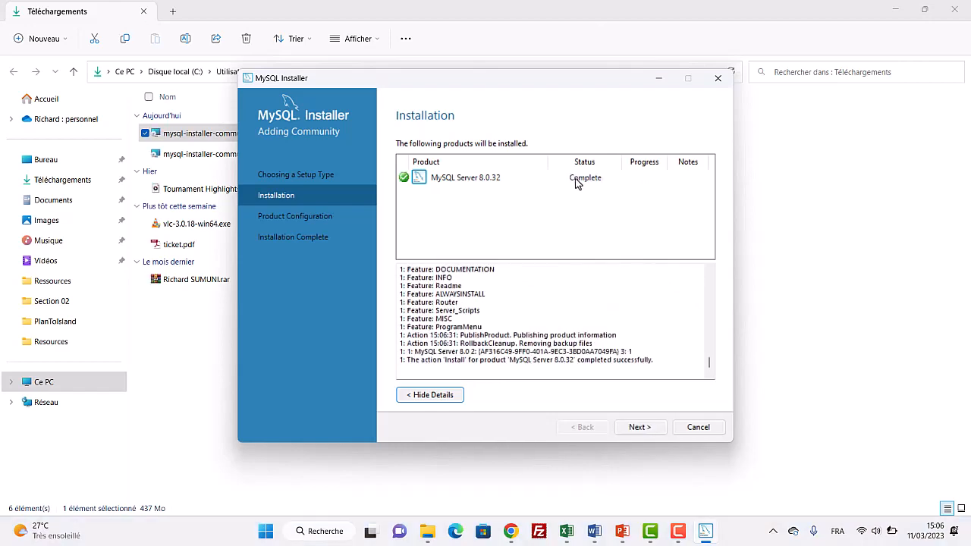
{"action": "left_click", "coordinate": [575, 182]}
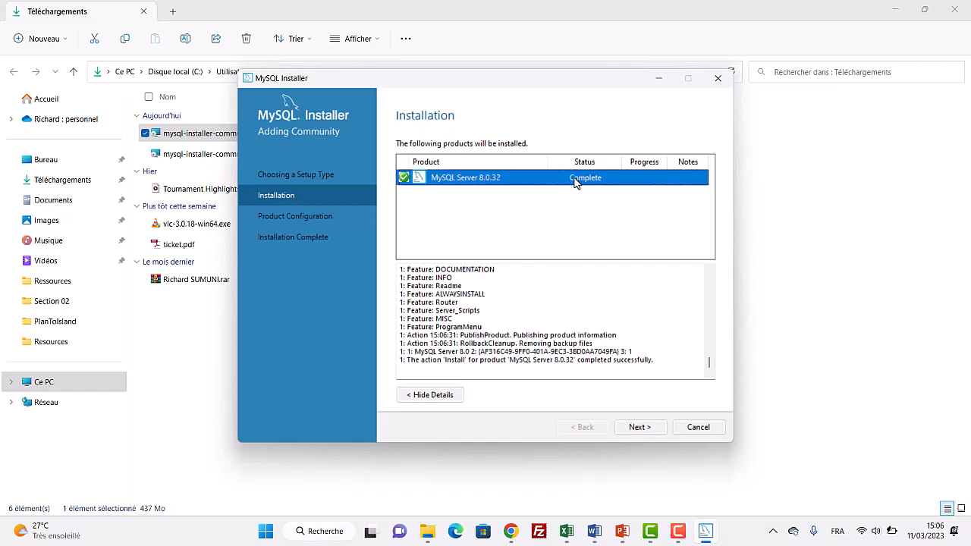
{"action": "left_click", "coordinate": [643, 430]}
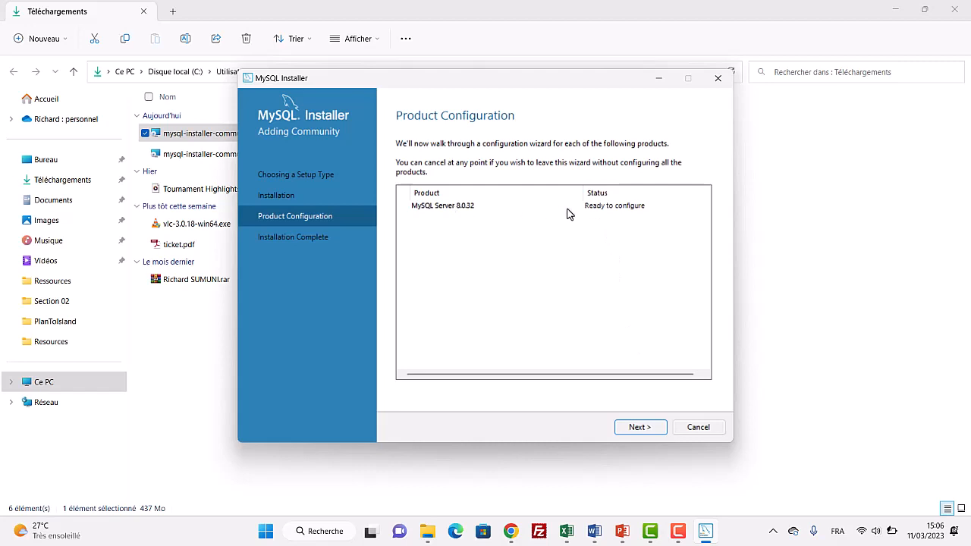
{"action": "left_click", "coordinate": [643, 431]}
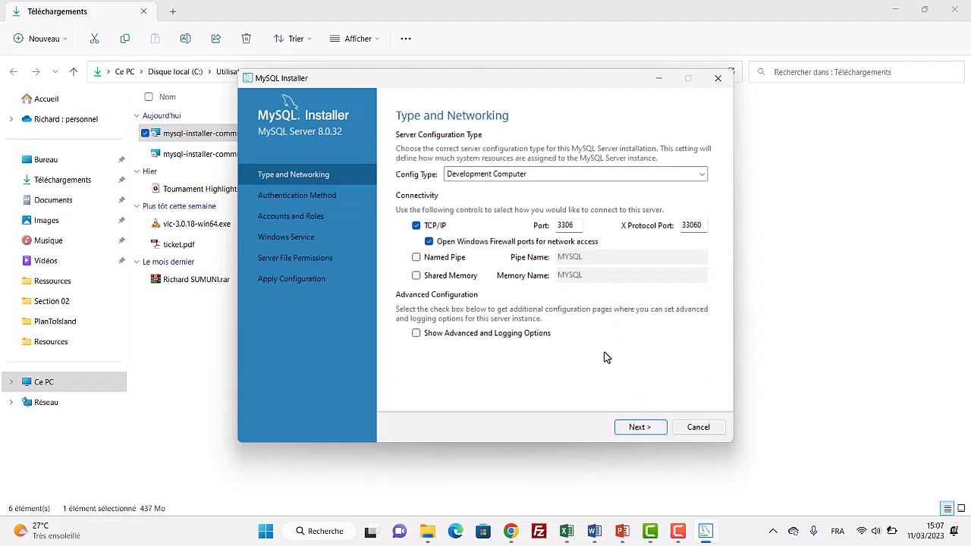
Step: Keep the Development Computer config type, port 3306 and strong password authentication, and continue to Accounts and Roles
{"action": "left_click", "coordinate": [502, 179]}
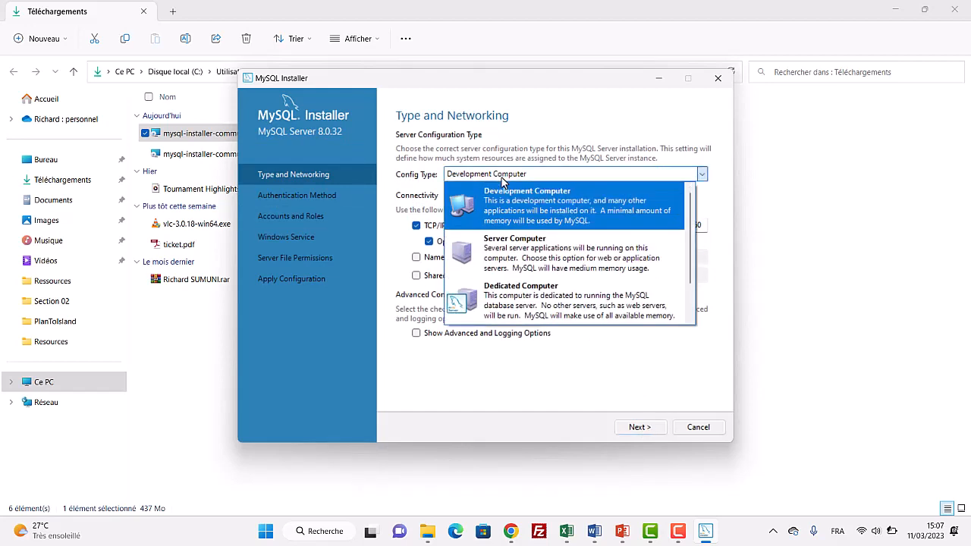
{"action": "left_click", "coordinate": [524, 217]}
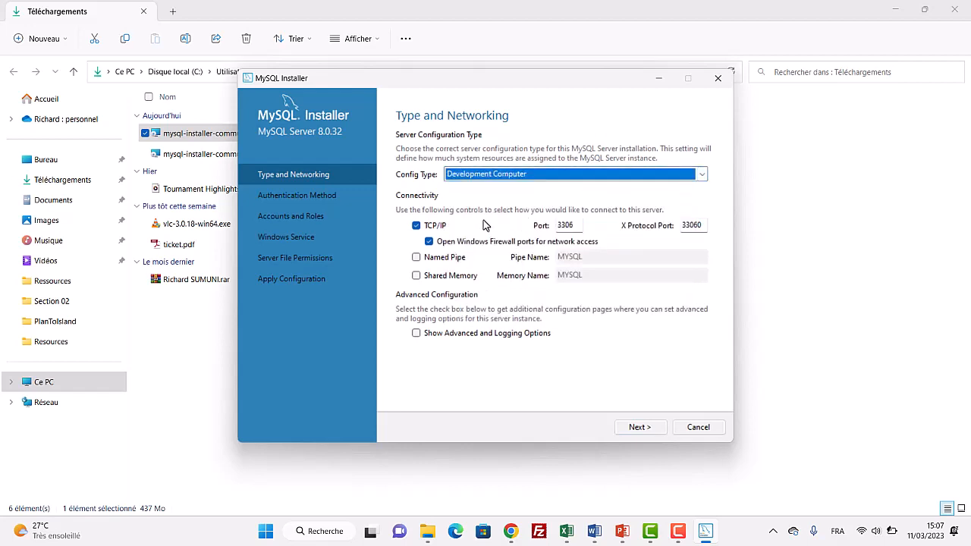
{"action": "left_click_drag", "start_coordinate": [575, 225], "coordinate": [561, 225]}
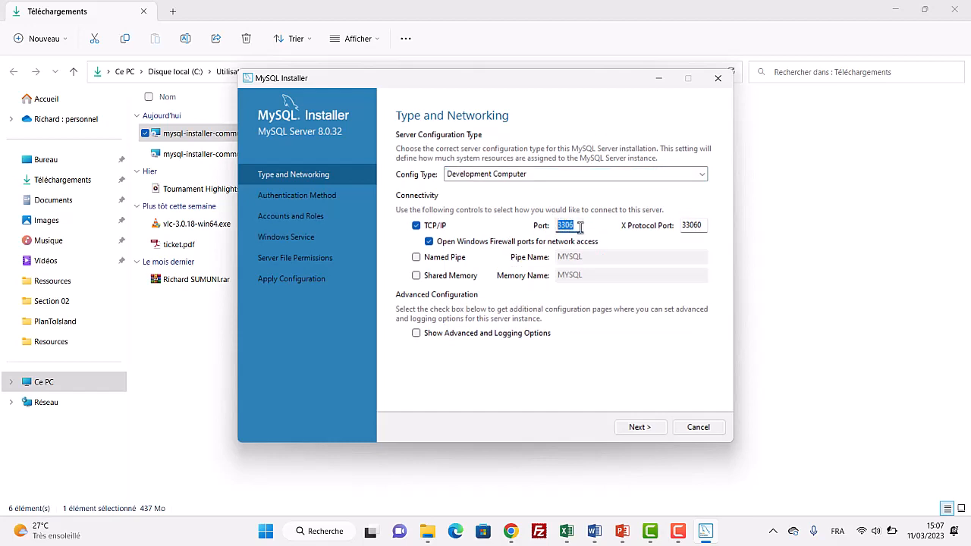
{"action": "left_click", "coordinate": [577, 226]}
{"action": "left_click", "coordinate": [642, 427]}
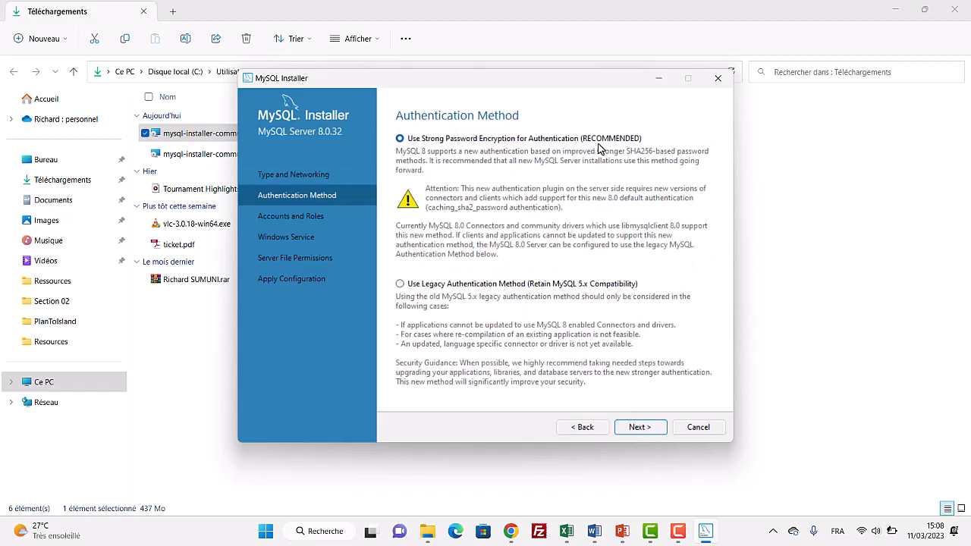
{"action": "left_click", "coordinate": [639, 427]}
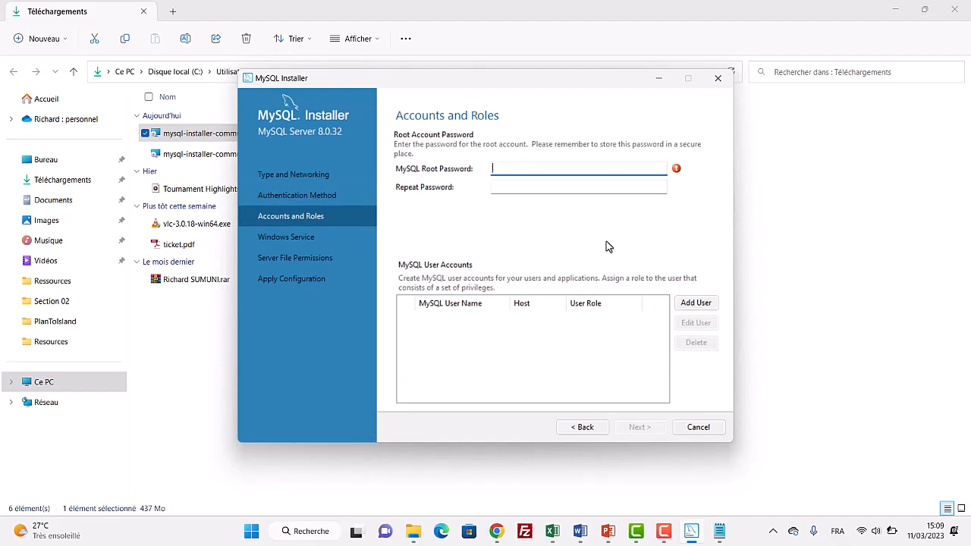
Step: Paste the MySQL root account password into both the root password and repeat password fields
{"action": "key", "text": "ctrl+v"}
{"action": "left_click", "coordinate": [554, 186]}
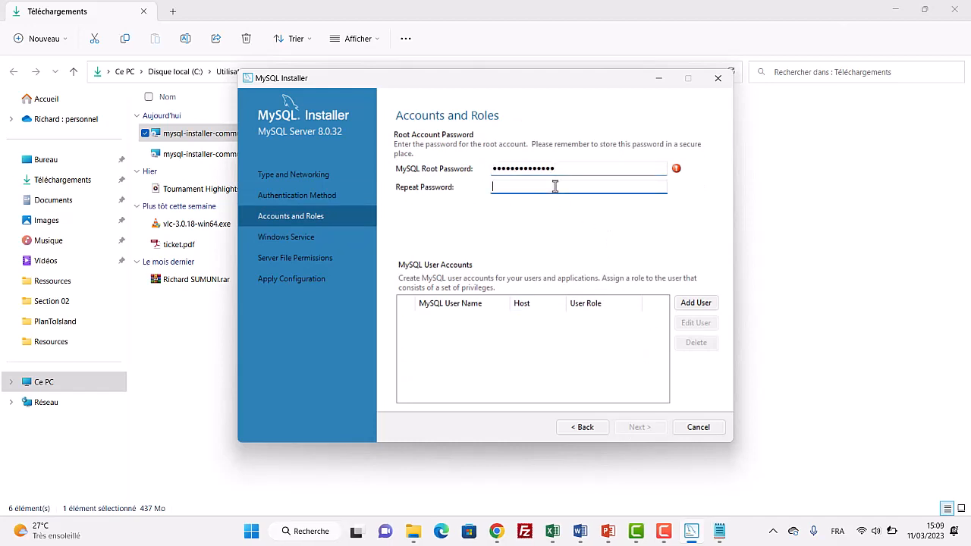
{"action": "key", "text": "ctrl+v"}
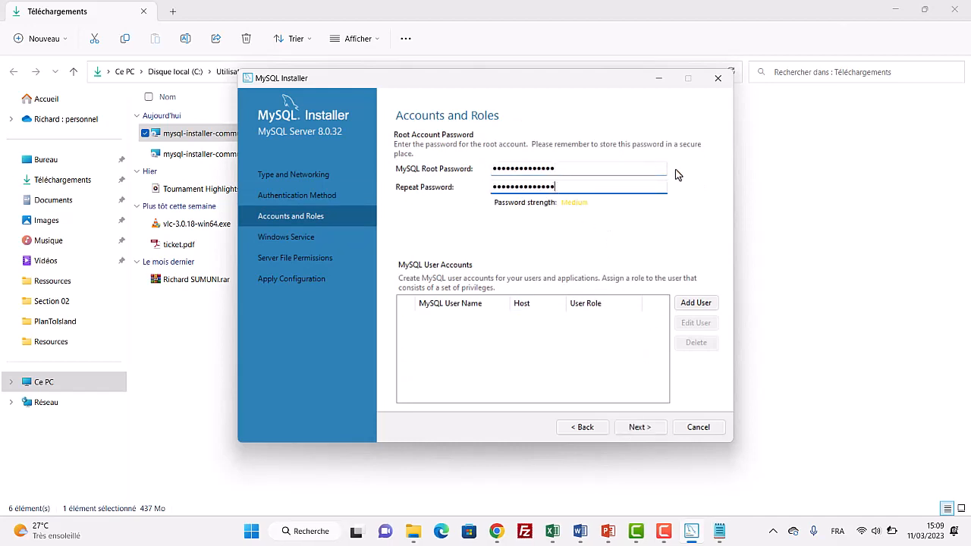
{"action": "left_click_drag", "start_coordinate": [584, 187], "coordinate": [492, 186]}
{"action": "left_click_drag", "start_coordinate": [575, 168], "coordinate": [492, 171]}
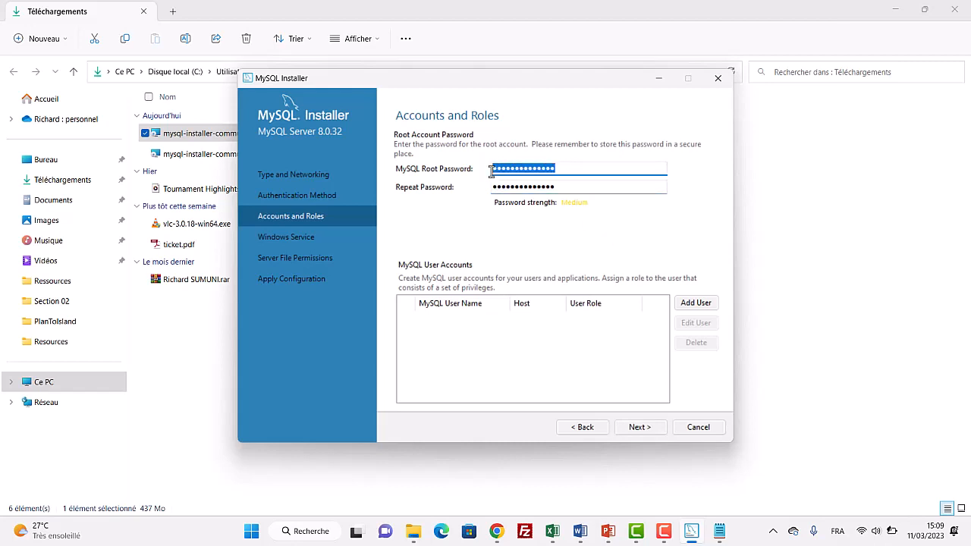
{"action": "key", "text": "ctrl+v"}
{"action": "left_click_drag", "start_coordinate": [559, 186], "coordinate": [494, 186]}
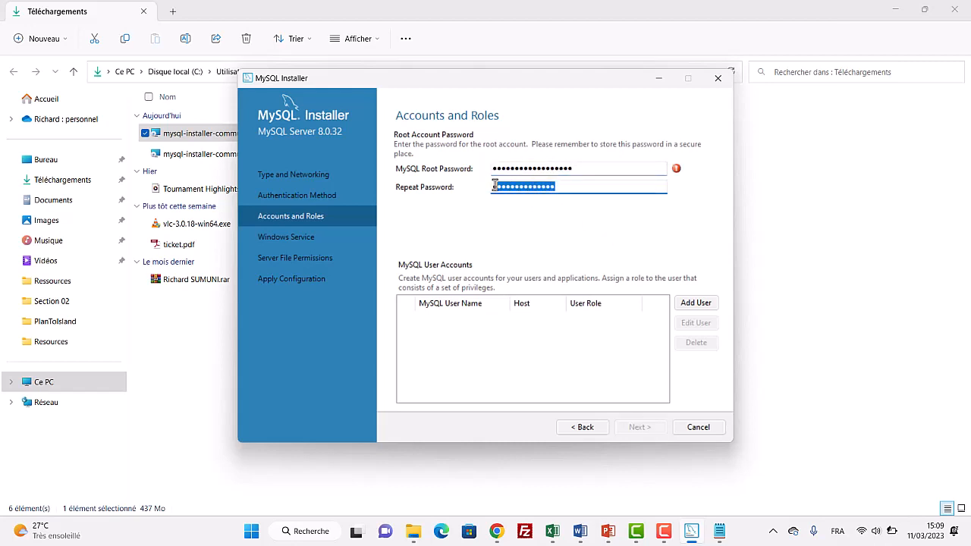
{"action": "key", "text": "ctrl+v"}
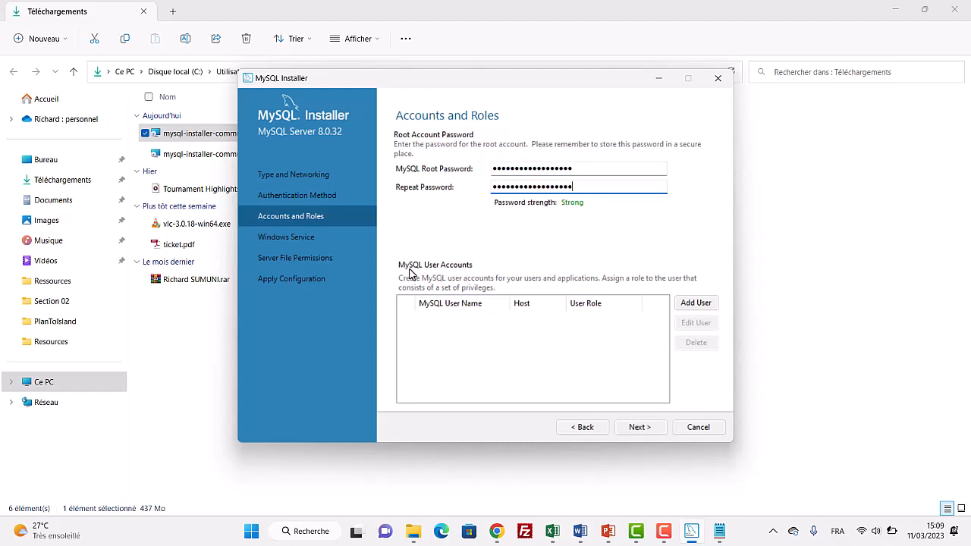
{"action": "key", "text": "Tab"}
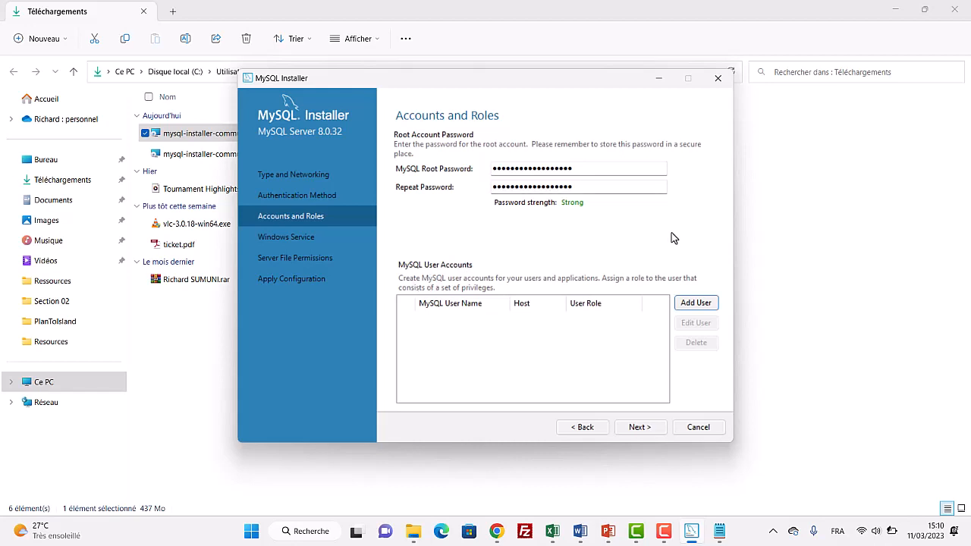
Step: Keep the default Windows Service name MySQL80 and the default server file permissions, and continue to Apply Configuration
{"action": "left_click", "coordinate": [644, 429]}
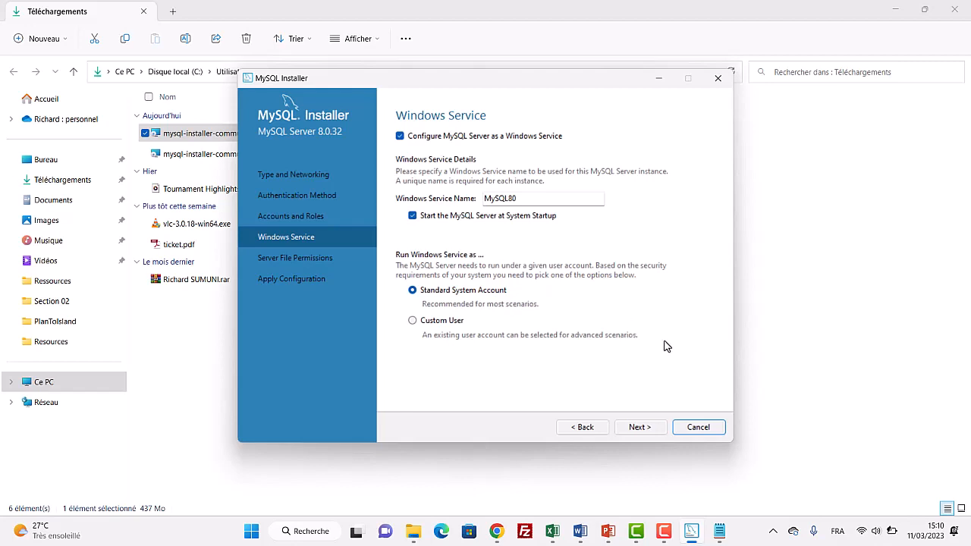
{"action": "left_click", "coordinate": [640, 427]}
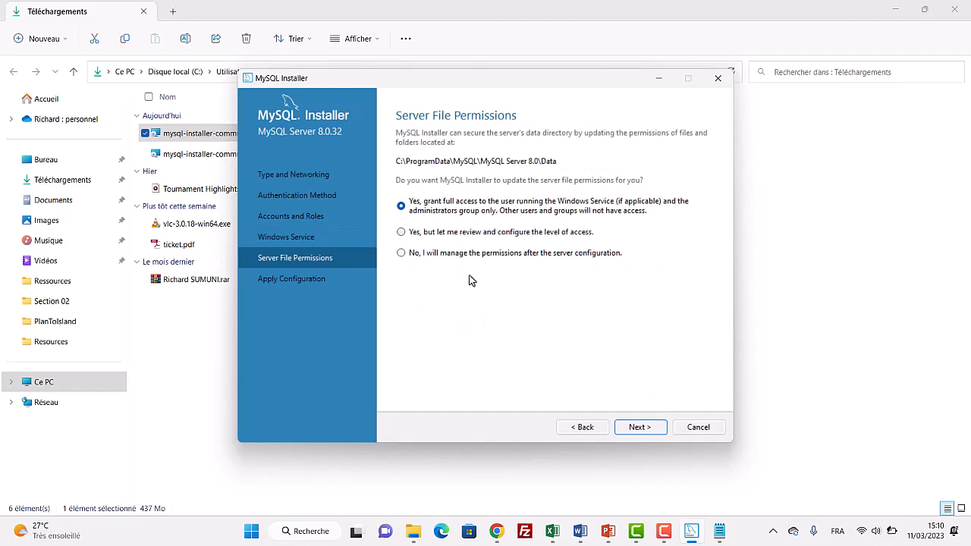
{"action": "left_click", "coordinate": [648, 429]}
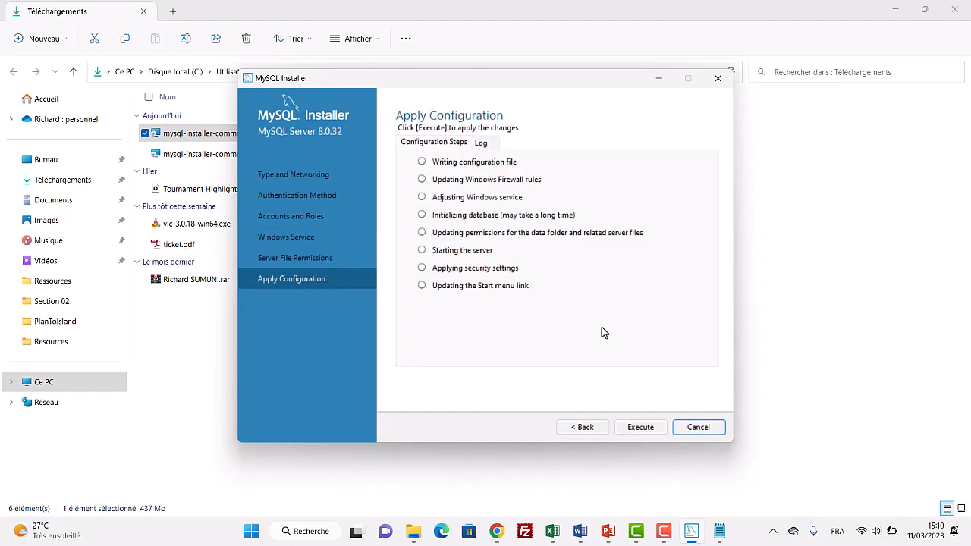
Step: Execute the server configuration, then finish the product configuration and close the installer
{"action": "left_click", "coordinate": [641, 428]}
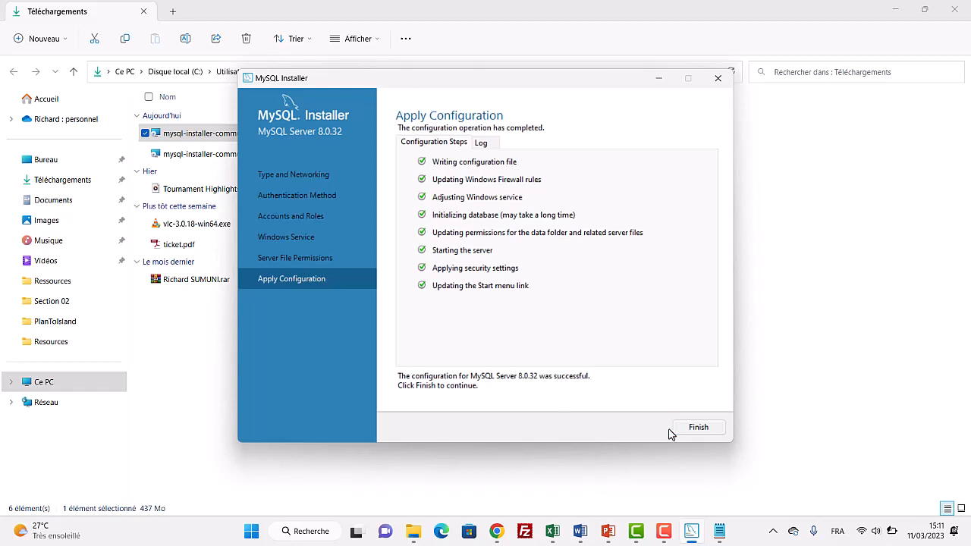
{"action": "left_click", "coordinate": [696, 429]}
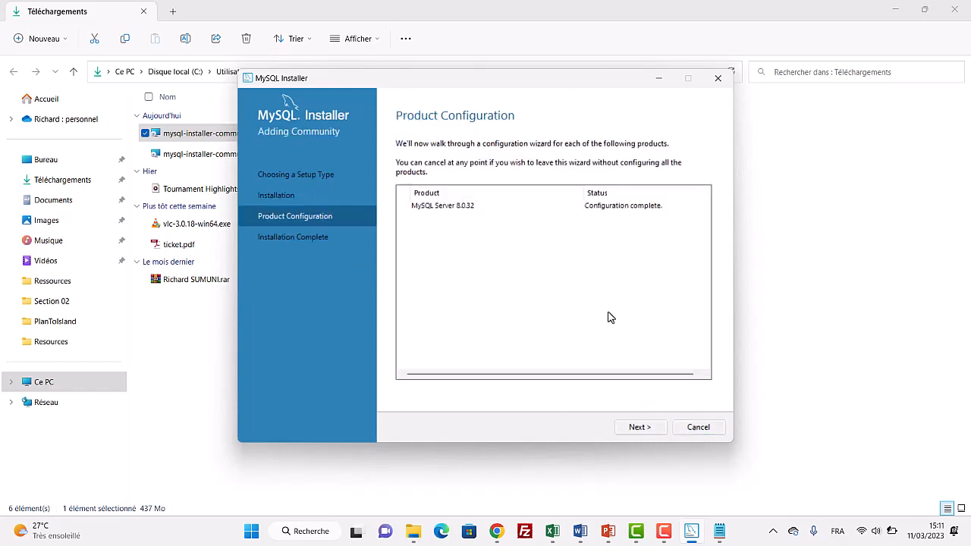
{"action": "left_click", "coordinate": [647, 430]}
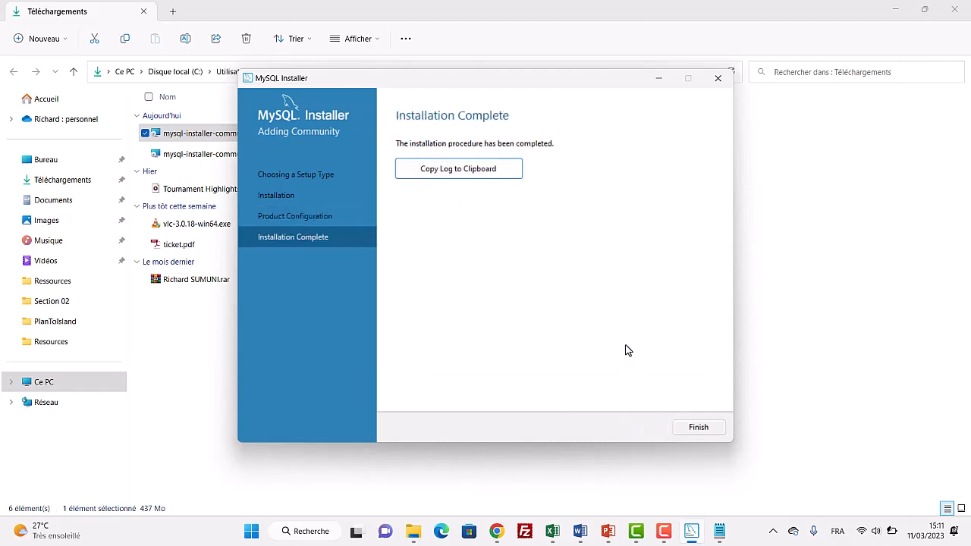
{"action": "left_click", "coordinate": [697, 429]}
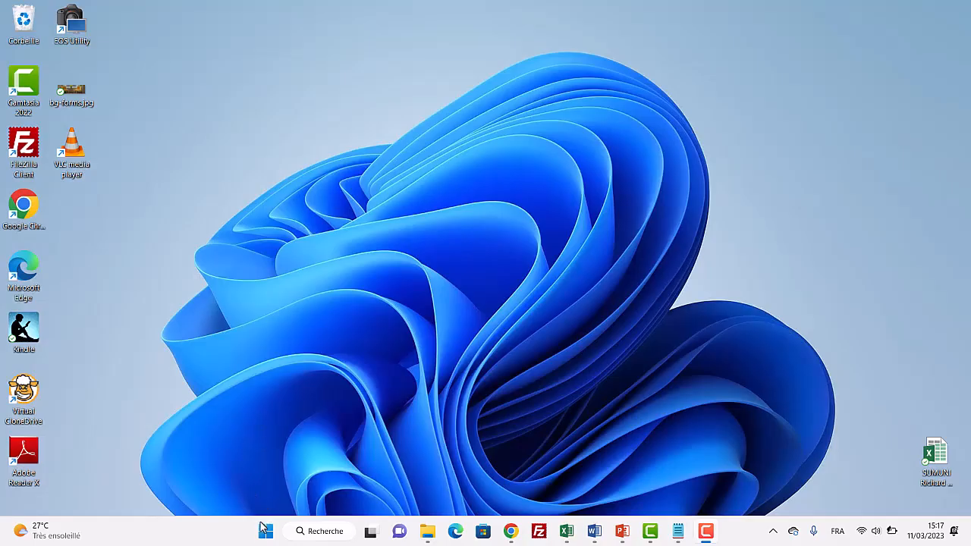
Step: Search the Start menu for mysql and open MySQL 8.0 Command Line Client
{"action": "left_click", "coordinate": [266, 533]}
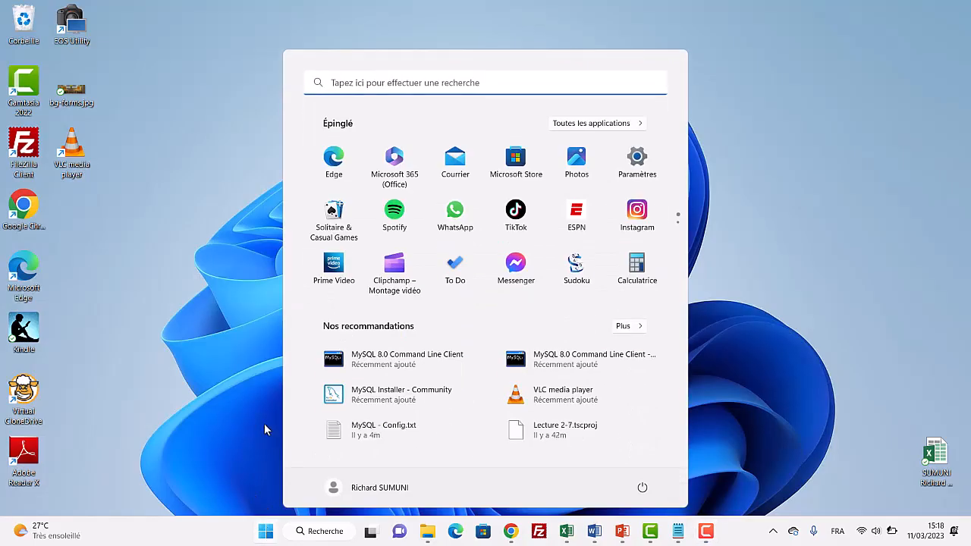
{"action": "type", "text": "mysq"}
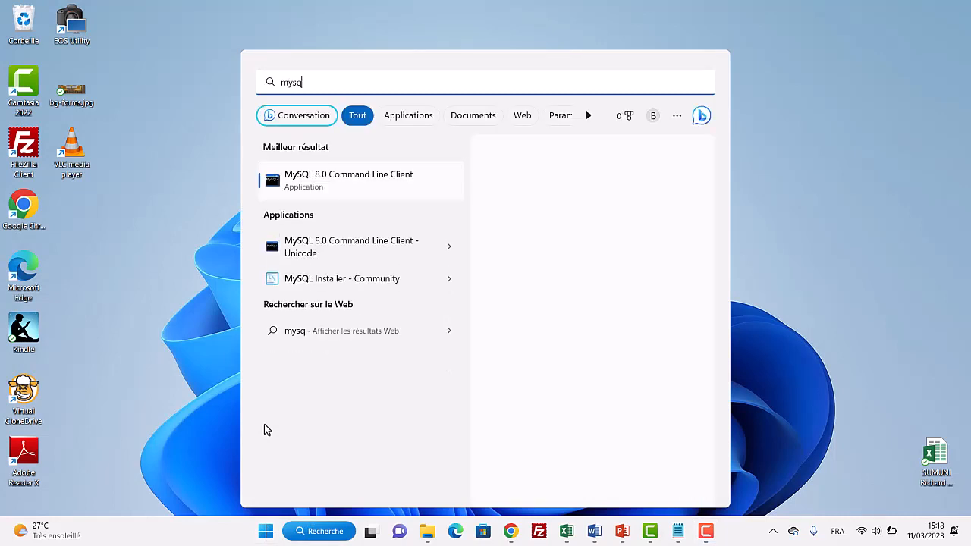
{"action": "type", "text": "l"}
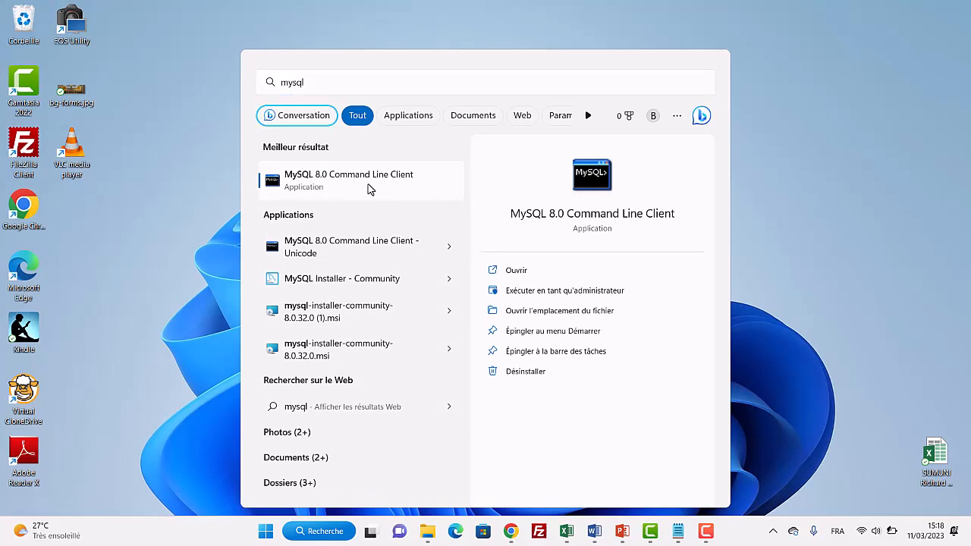
{"action": "left_click", "coordinate": [369, 189]}
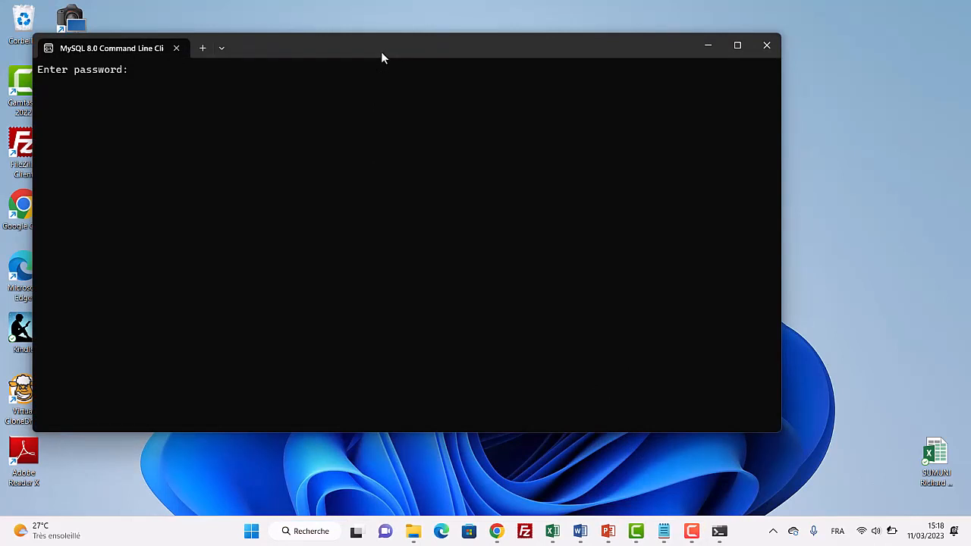
Step: Log in to the command line client by entering the root account password
{"action": "left_click_drag", "start_coordinate": [381, 52], "coordinate": [449, 93]}
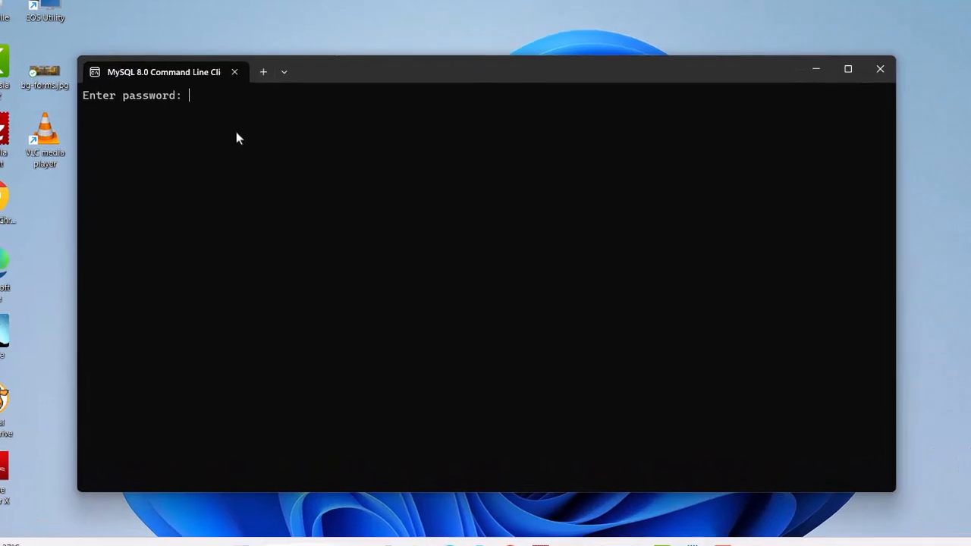
{"action": "type", "text": "*****"}
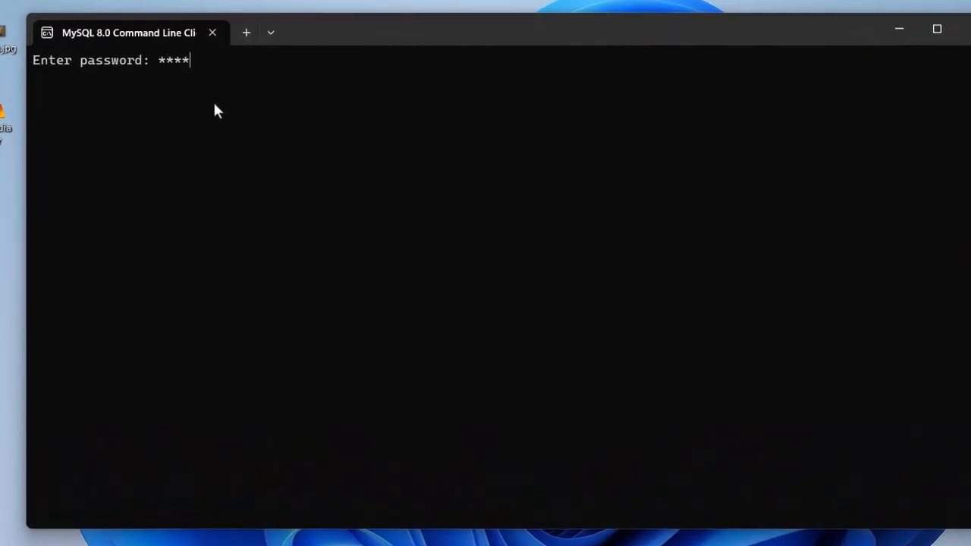
{"action": "key", "text": "BackSpace"}
{"action": "key", "text": "BackSpace"}
{"action": "key", "text": "BackSpace"}
{"action": "key", "text": "BackSpace"}
{"action": "key", "text": "BackSpace"}
{"action": "key", "text": "ctrl+v"}
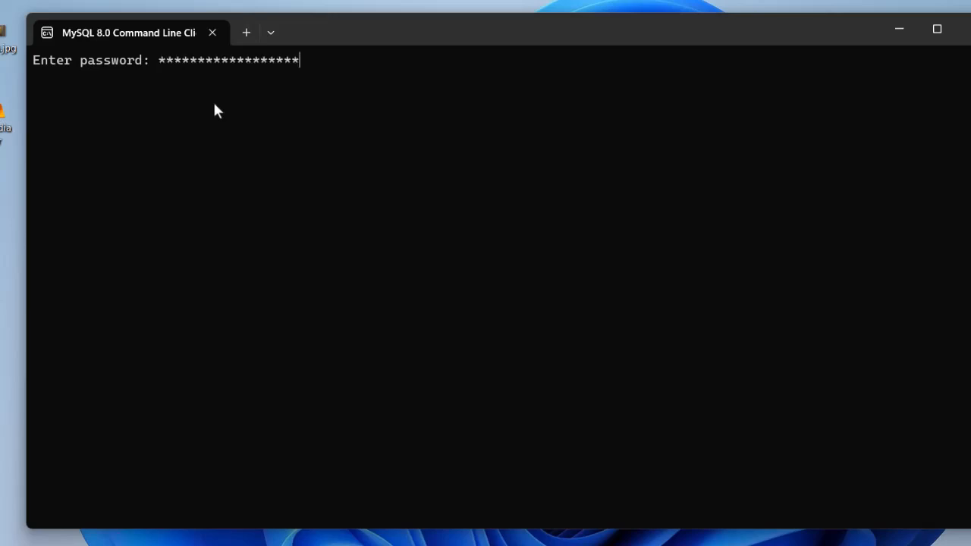
{"action": "key", "text": "Return"}
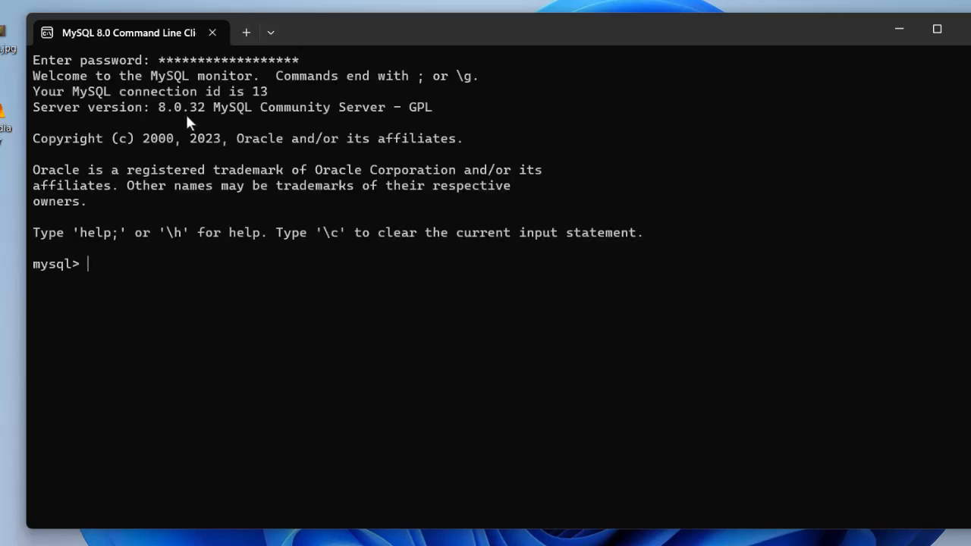
Step: Highlight the welcome message and server version, then leave the MySQL monitor with the EXIT command
{"action": "left_click_drag", "start_coordinate": [36, 85], "coordinate": [257, 89]}
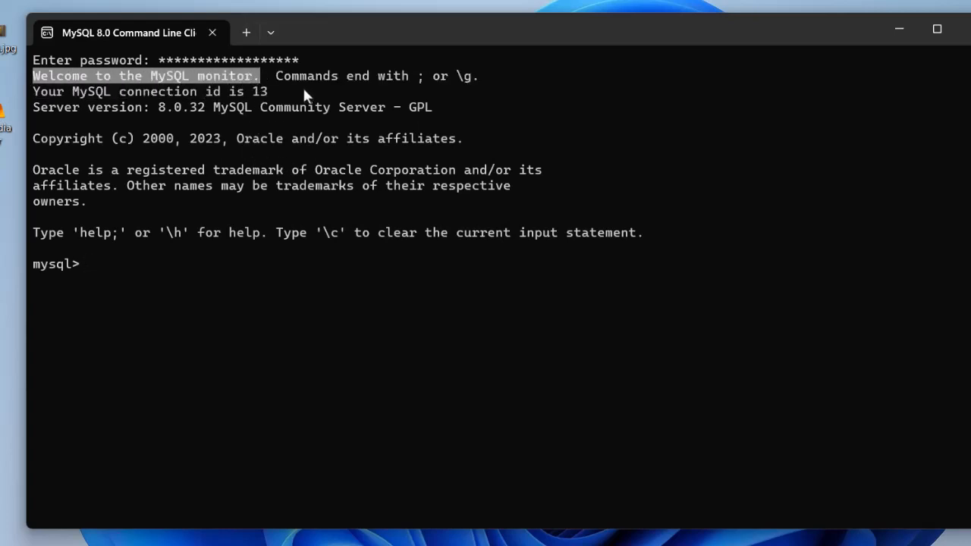
{"action": "left_click_drag", "start_coordinate": [160, 114], "coordinate": [213, 121]}
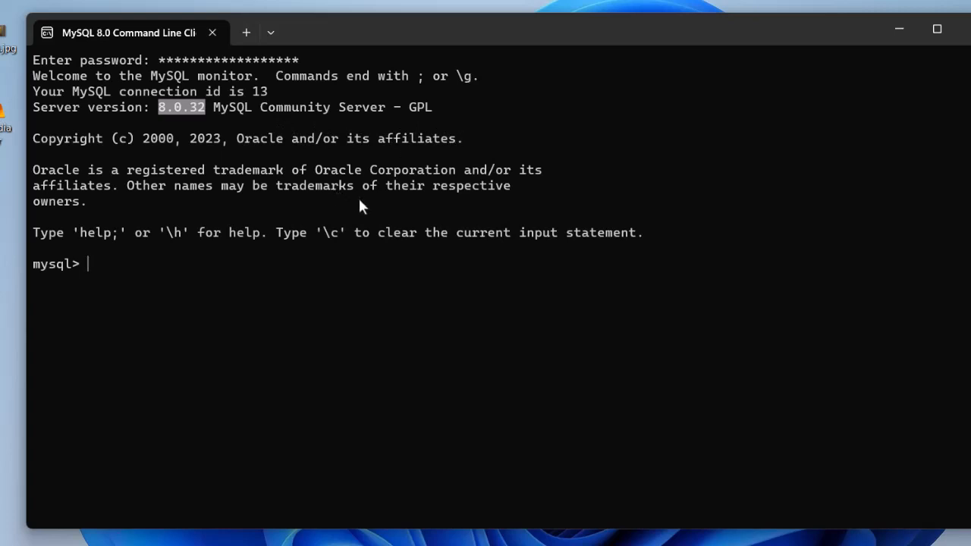
{"action": "left_click", "coordinate": [137, 265]}
{"action": "type", "text": "E"}
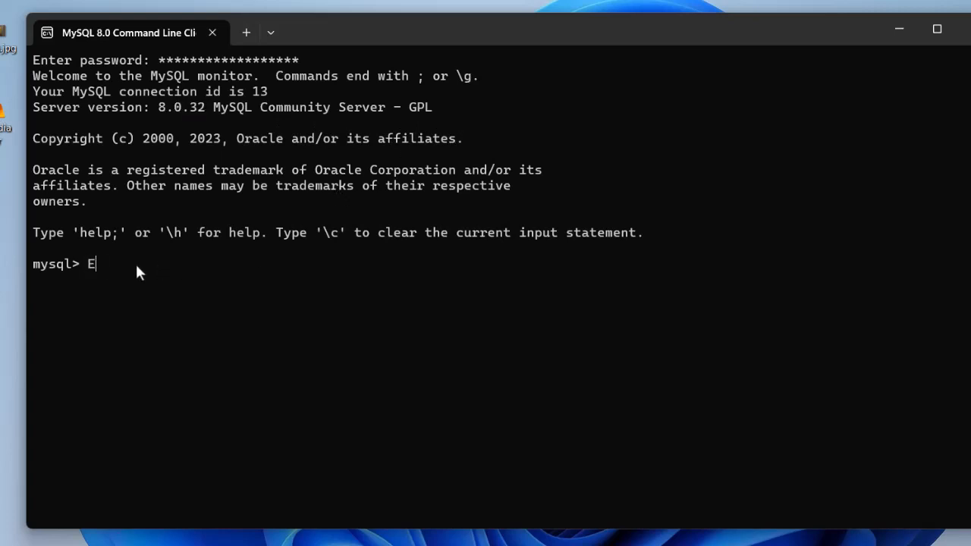
{"action": "type", "text": "XIT"}
{"action": "key", "text": "Return"}
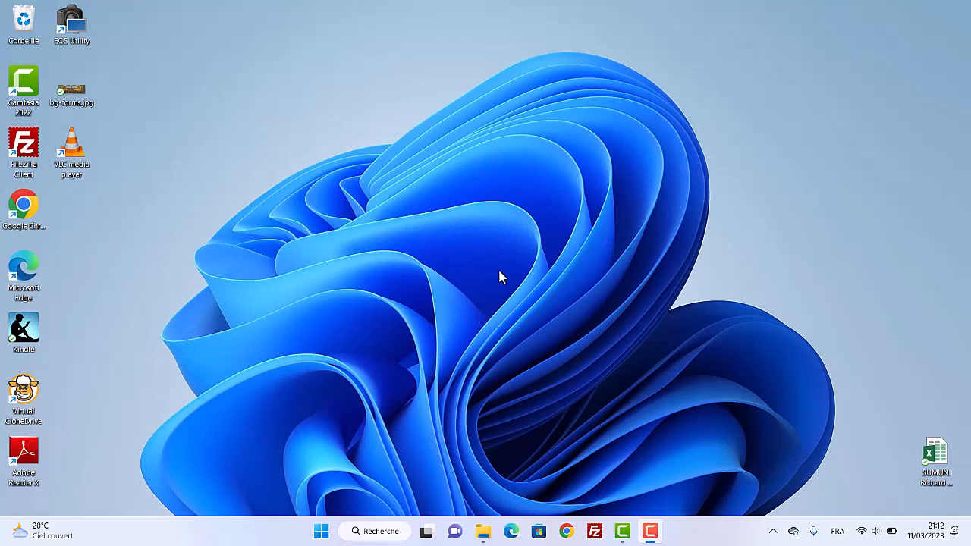
{"action": "left_click", "coordinate": [321, 533]}
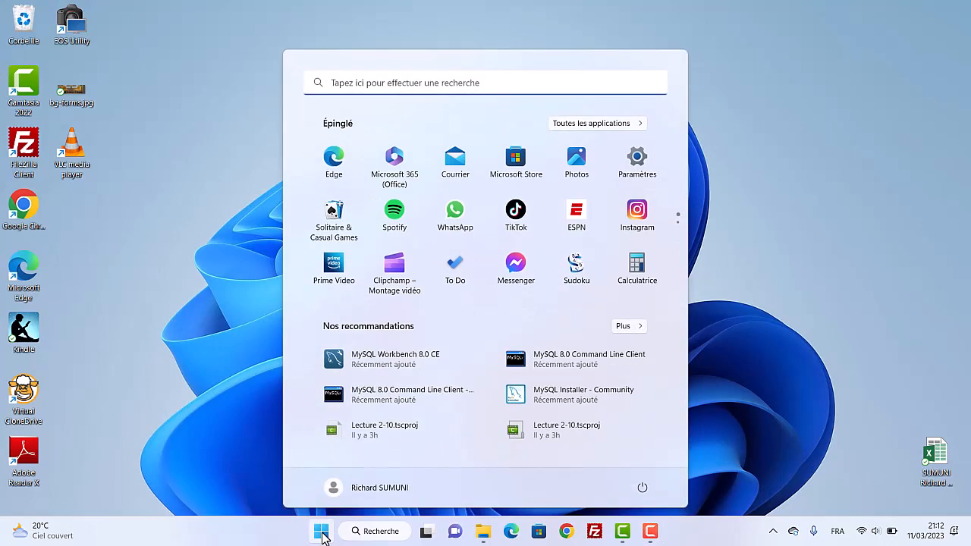
{"action": "left_click", "coordinate": [322, 533]}
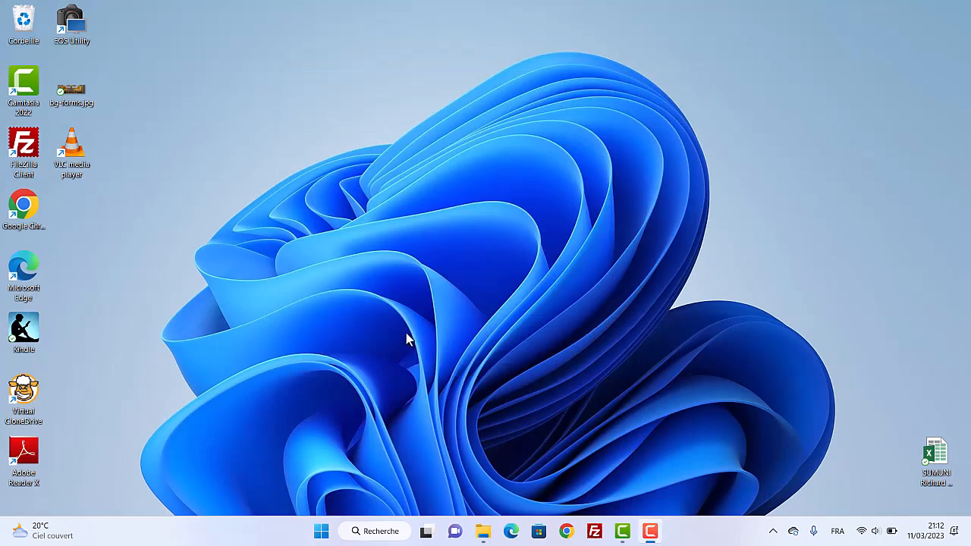